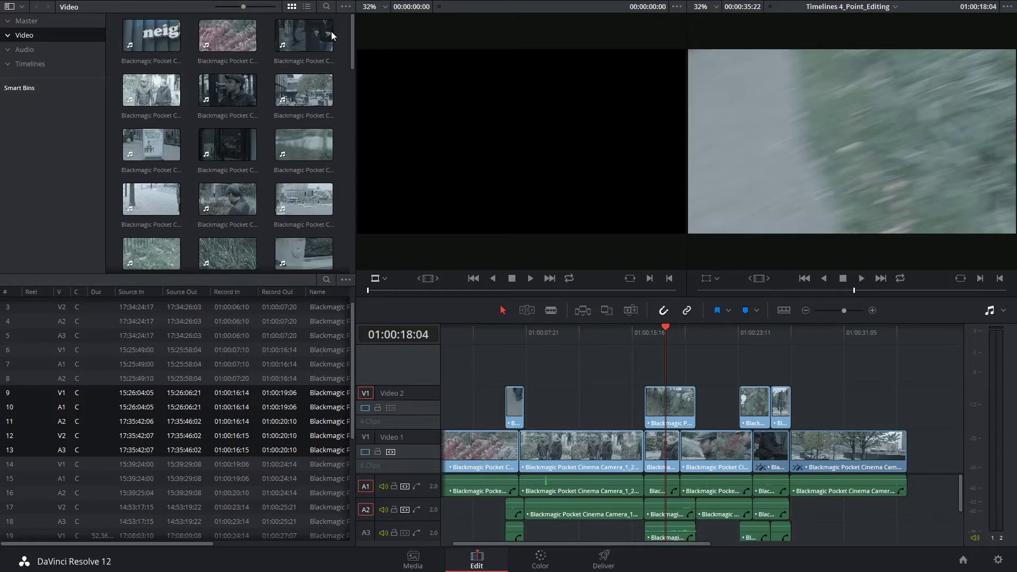
# - Create a new empty timeline named 'Trimming' and return the media pool to the Video bin
pyautogui.click(25, 68)
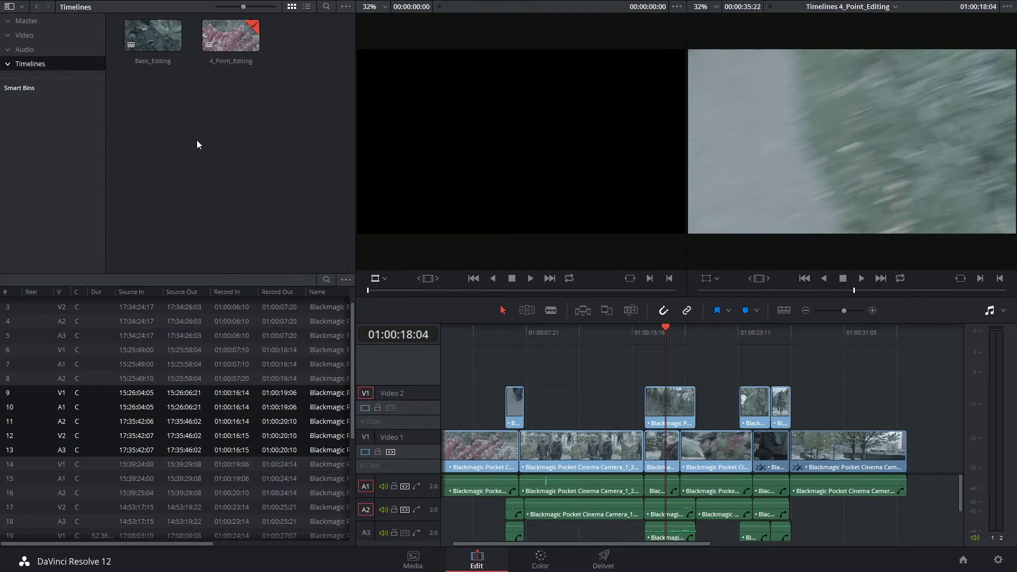
pyautogui.hotkey('ctrl', 'n')
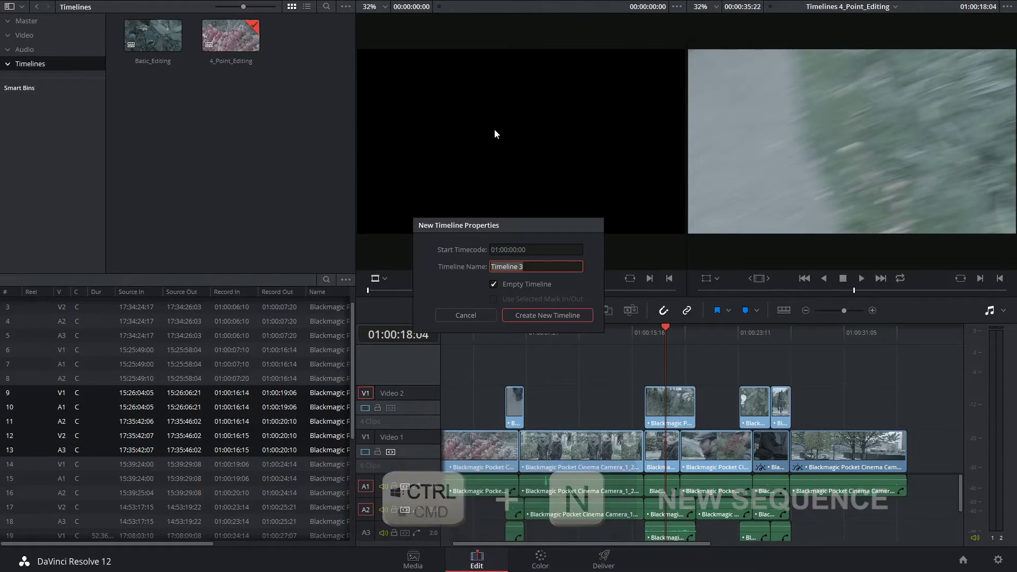
pyautogui.click(547, 314)
pyautogui.click(37, 39)
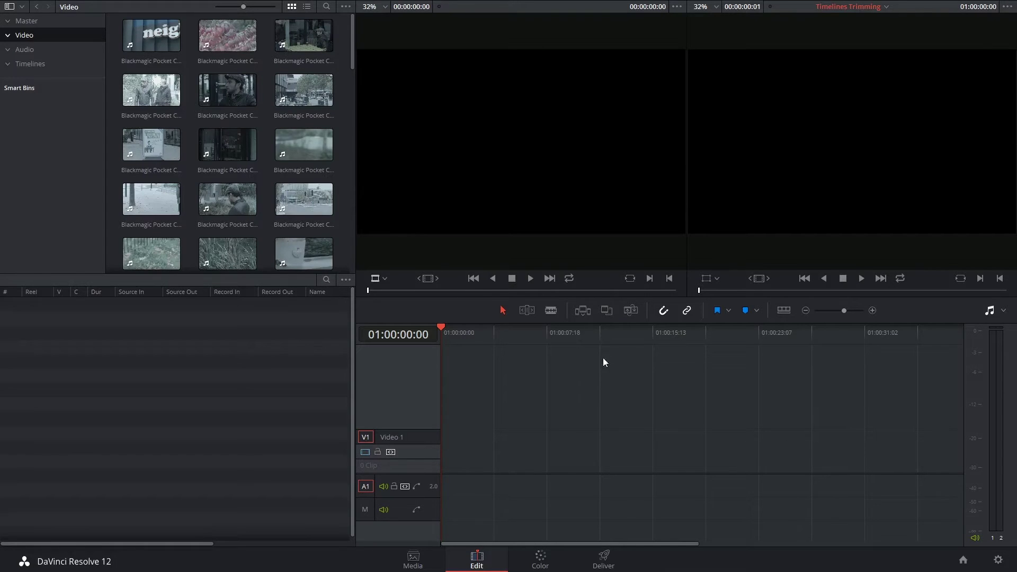
# - Load the café table two-shot and place it on the empty Trimming timeline
pyautogui.doubleClick(295, 33)
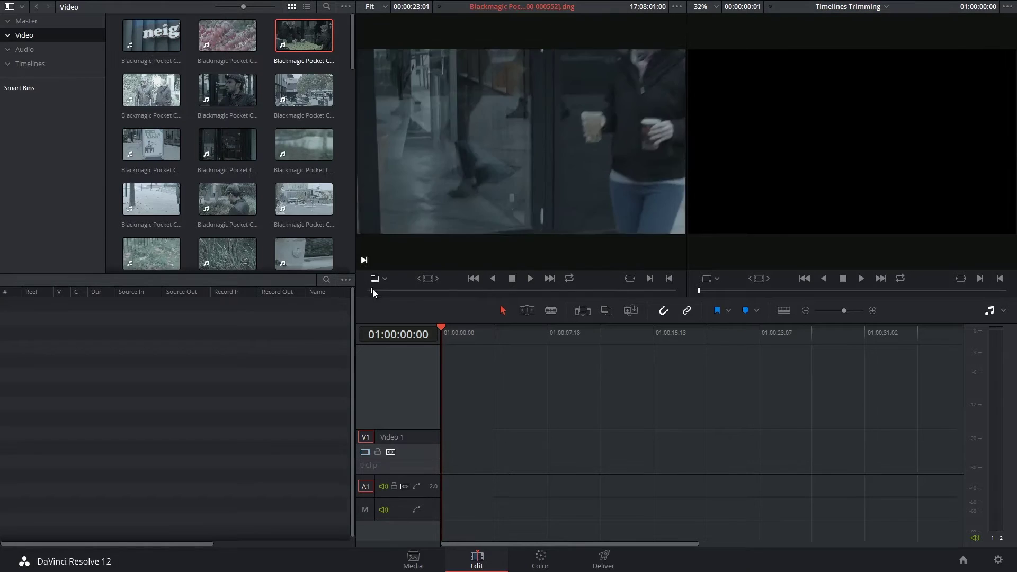
pyautogui.moveTo(385, 288); pyautogui.dragTo(625, 275)
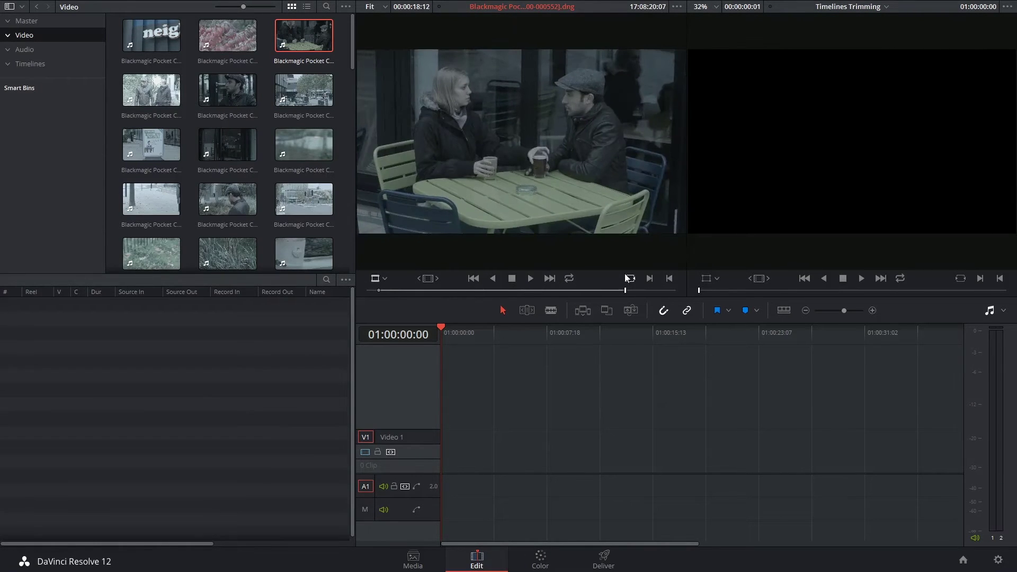
pyautogui.moveTo(465, 175); pyautogui.dragTo(456, 471)
# - Load the close-up of the man in the cap and cue it at source frame 00:00:04:11
pyautogui.click(641, 332)
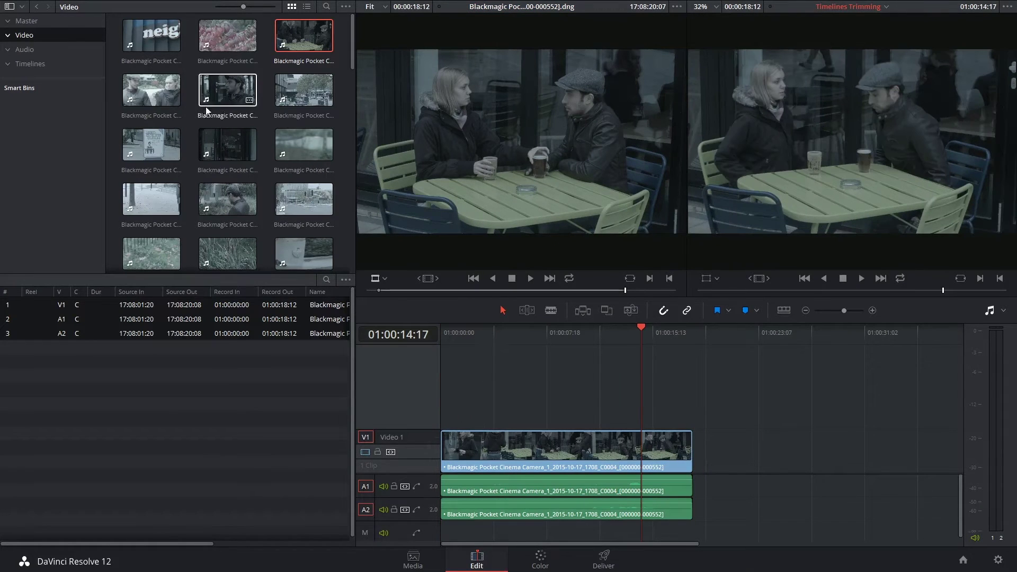
pyautogui.click(230, 94)
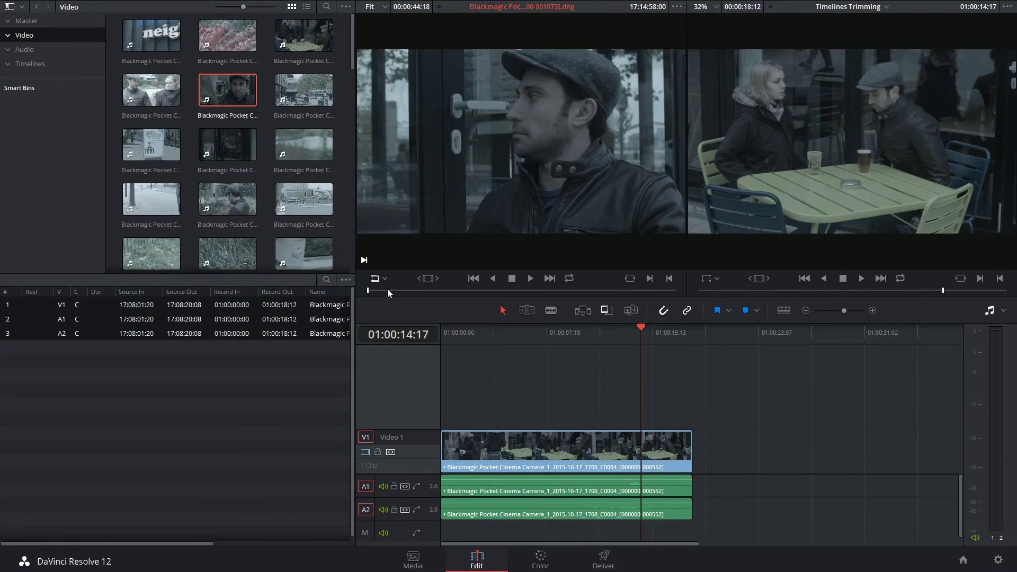
pyautogui.moveTo(371, 291); pyautogui.dragTo(439, 296)
pyautogui.click(428, 291)
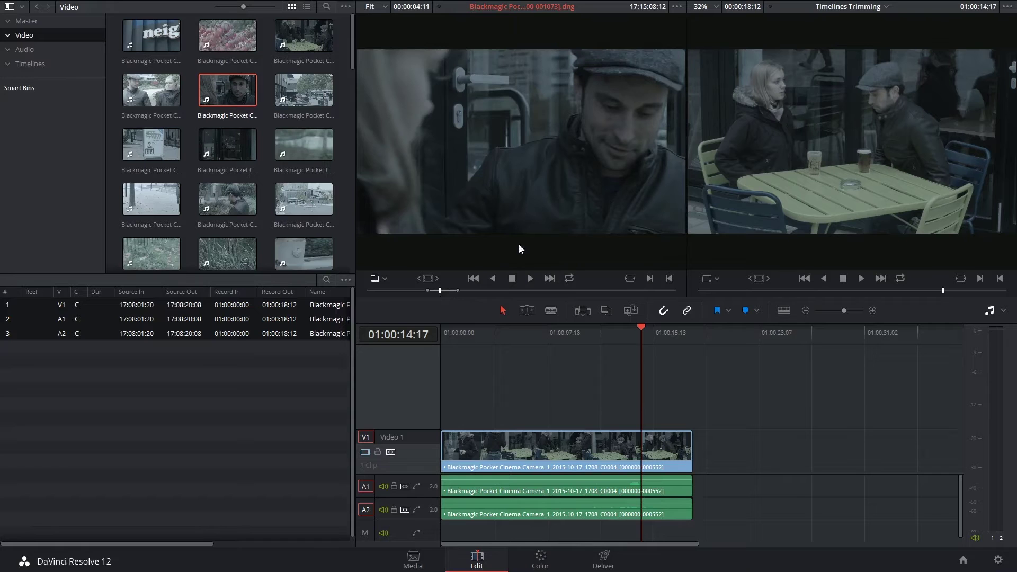
pyautogui.moveTo(474, 332); pyautogui.dragTo(510, 328)
# - Insert the close-up at 01:00:05:04 and roll the first cut to about 01:00:05:12
pyautogui.press('F9')
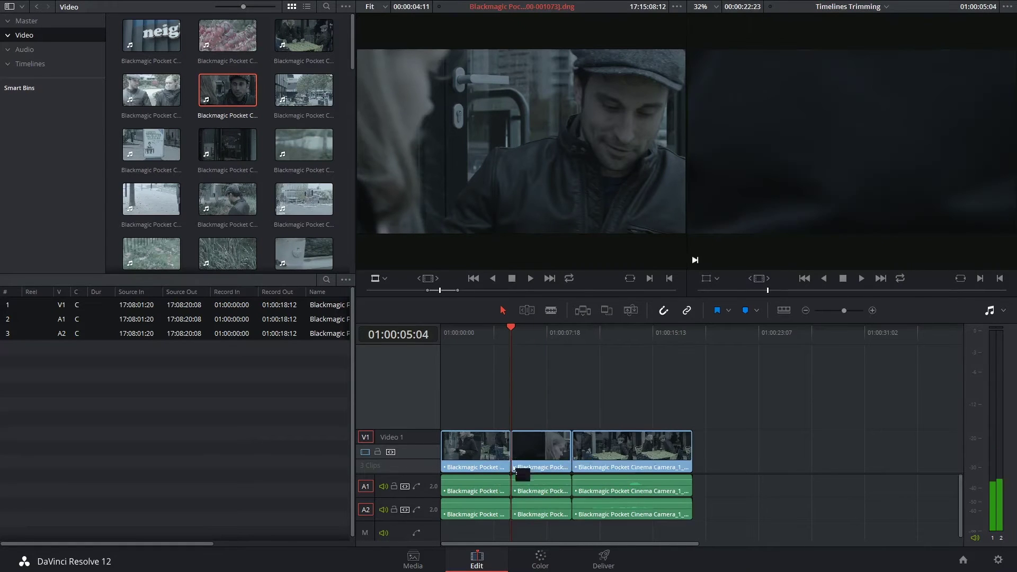
pyautogui.click(554, 453)
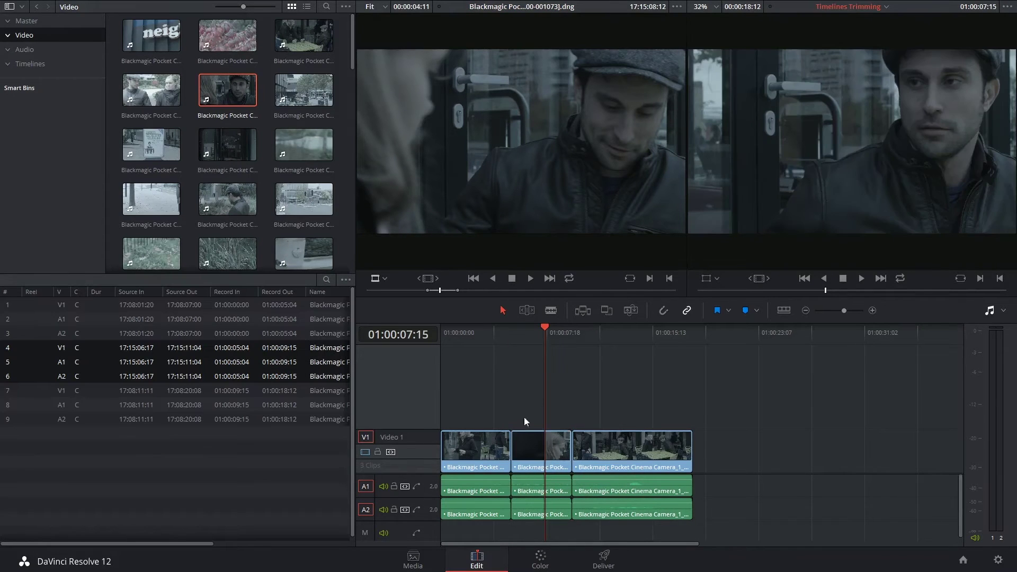
pyautogui.moveTo(518, 449); pyautogui.dragTo(521, 451)
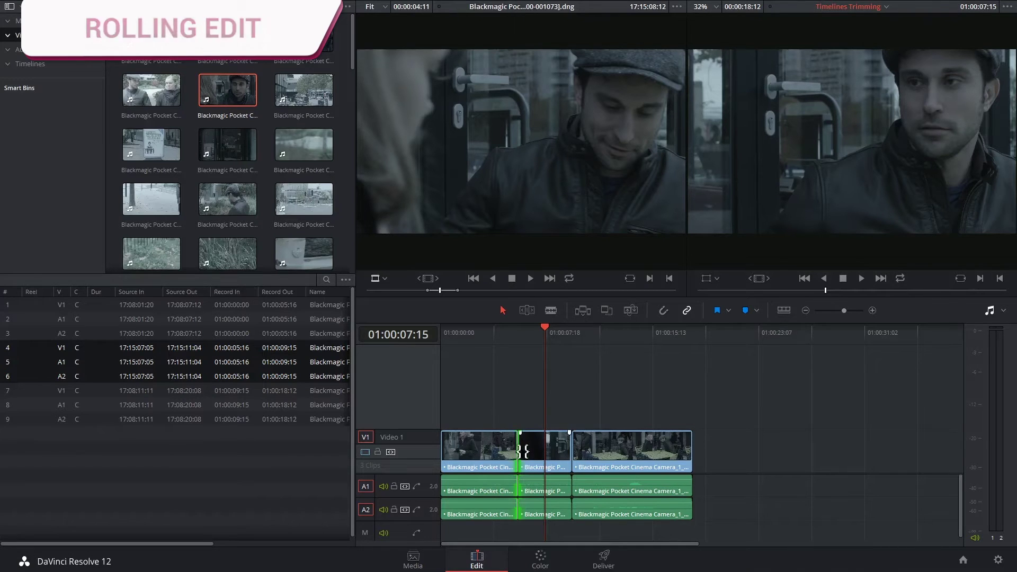
pyautogui.moveTo(522, 450)
pyautogui.mouseDown()
pyautogui.moveTo(504, 452)
pyautogui.moveTo(530, 452)
pyautogui.moveTo(503, 452)
pyautogui.moveTo(548, 441)
pyautogui.moveTo(535, 444)
pyautogui.mouseUp()
pyautogui.press('t')
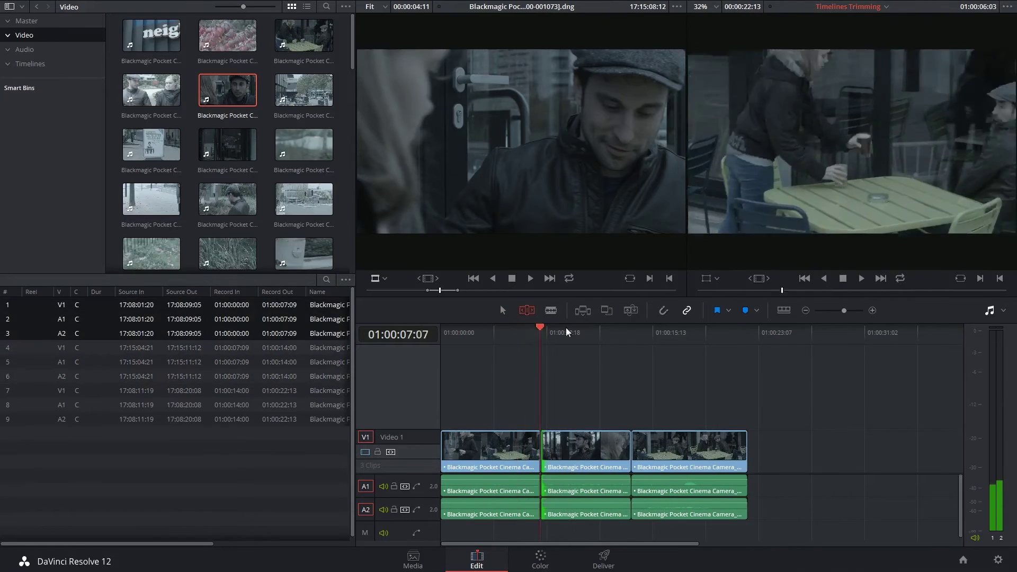
pyautogui.moveTo(566, 332); pyautogui.dragTo(600, 332)
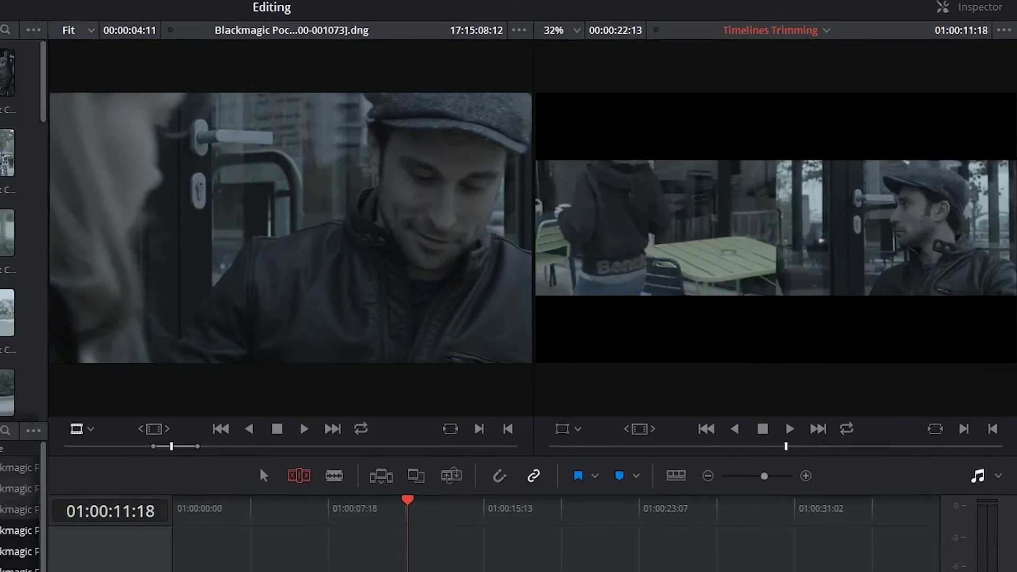
# - Roll the close-up's outgoing cut to about 01:00:09:05 and play back to review
pyautogui.moveTo(515, 459); pyautogui.dragTo(574, 447)
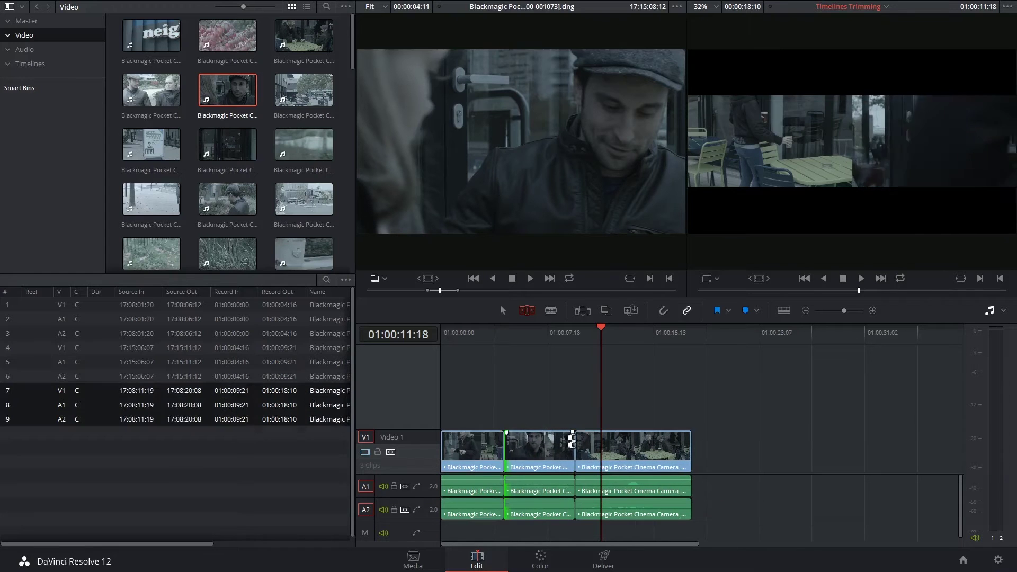
pyautogui.click(482, 342)
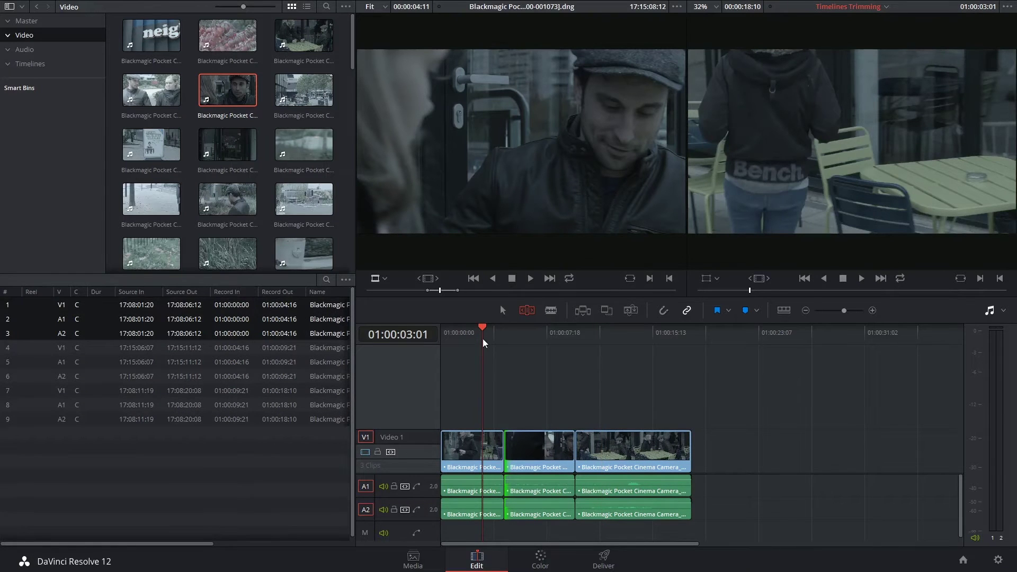
pyautogui.press('space')
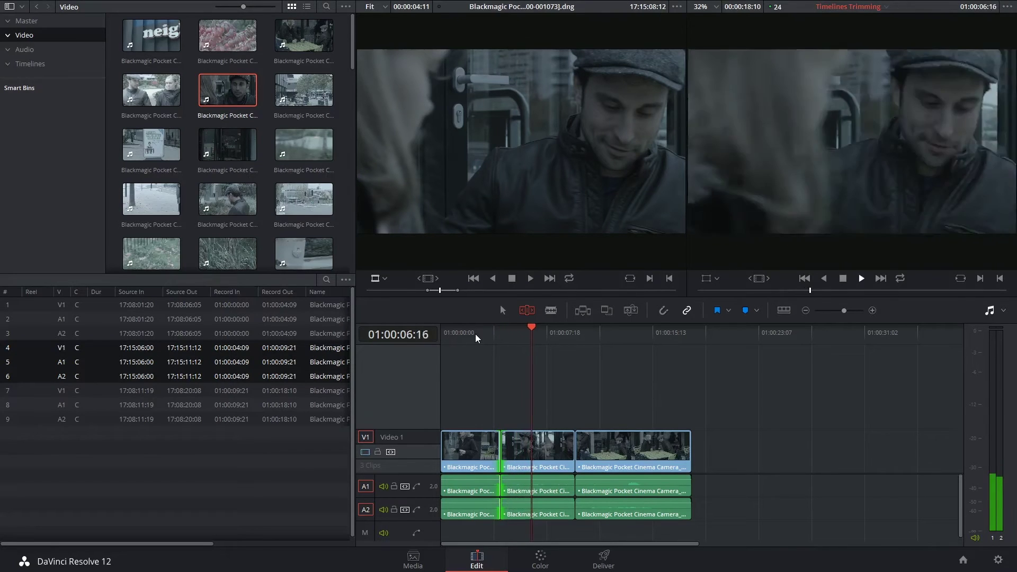
pyautogui.press('space')
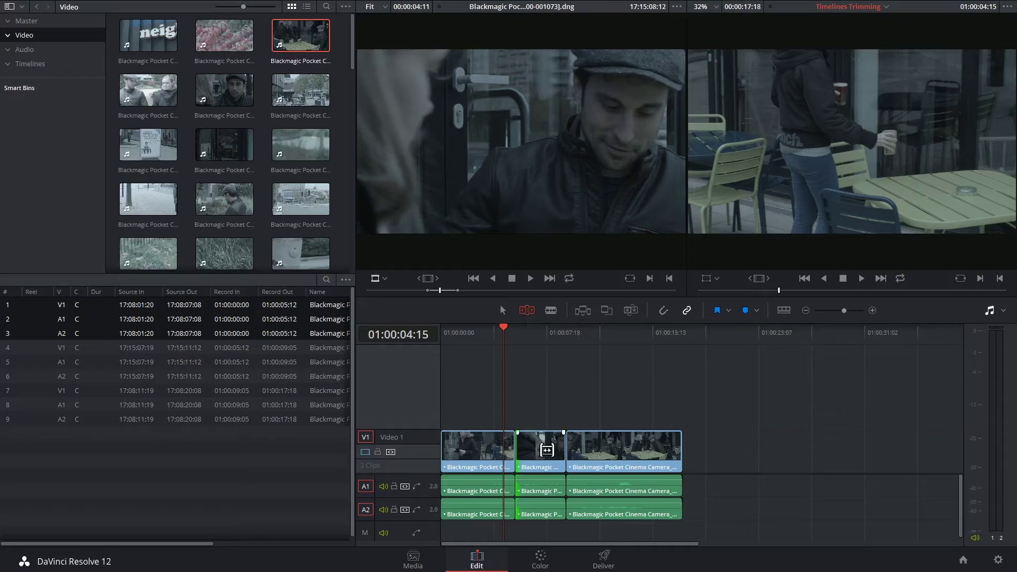
# - Slip the middle close-up so its source runs 17:15:07:23–17:15:11:16 without moving it
pyautogui.click(547, 447)
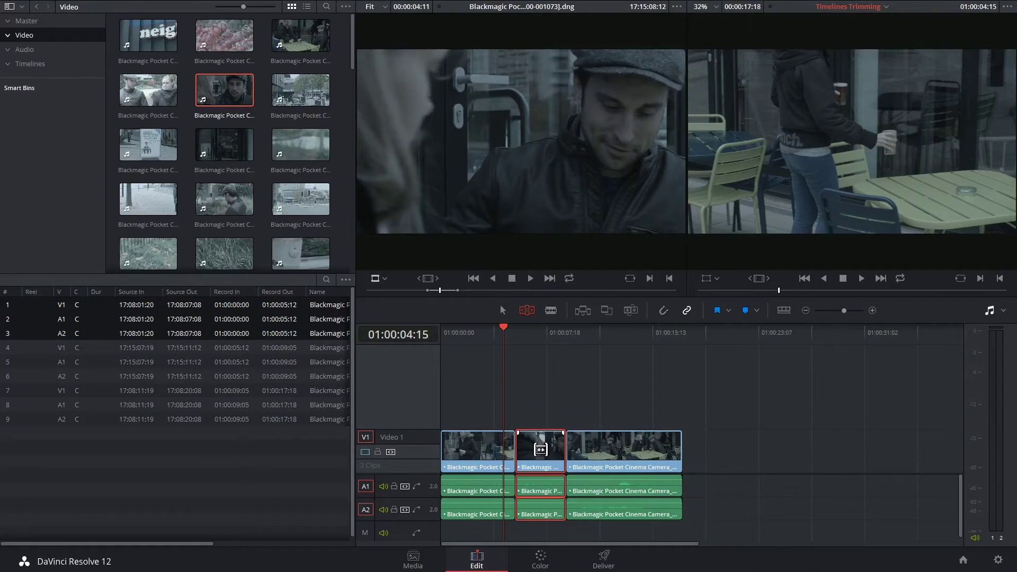
pyautogui.moveTo(540, 449); pyautogui.dragTo(539, 450)
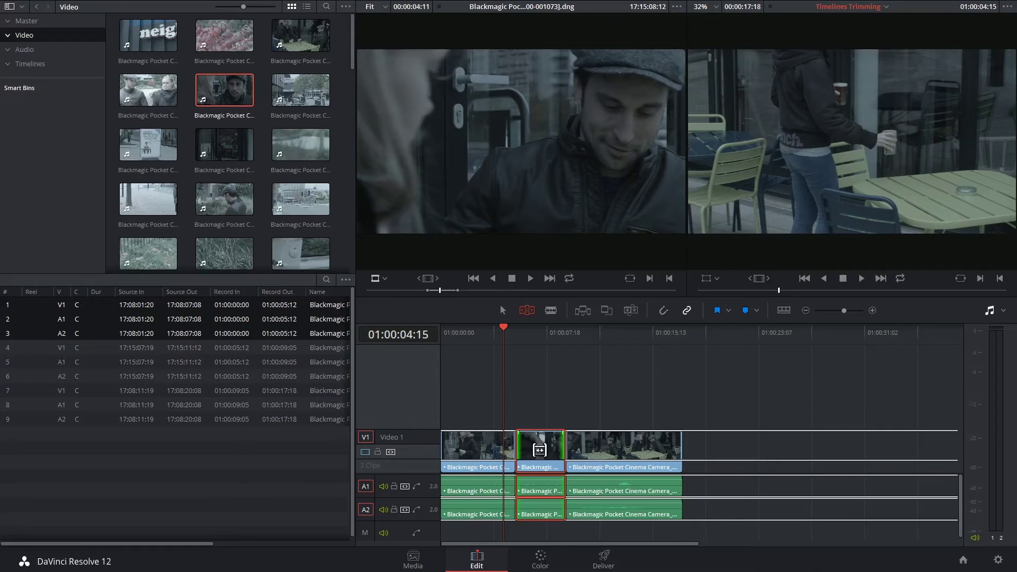
pyautogui.moveTo(539, 450); pyautogui.dragTo(539, 450)
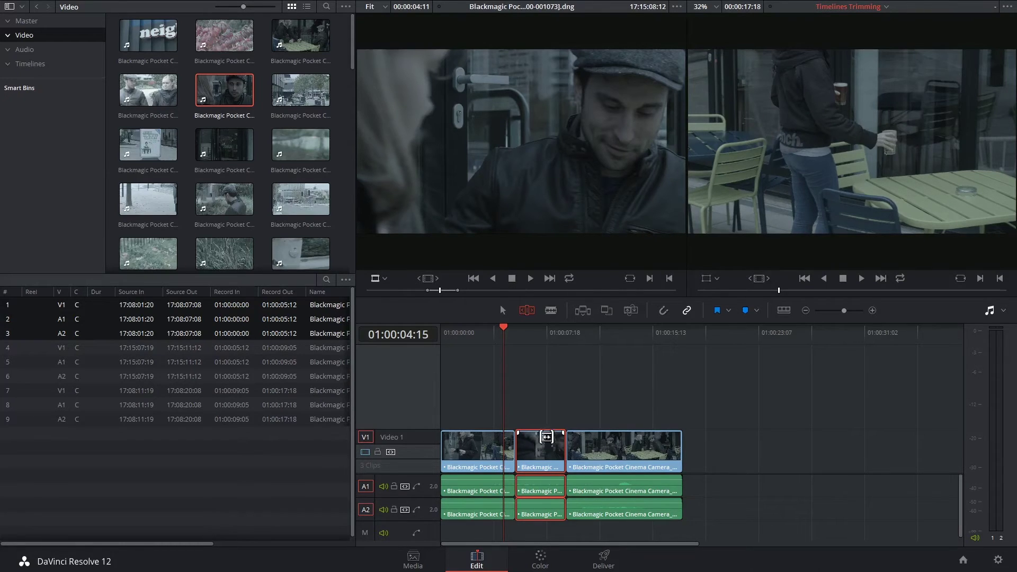
pyautogui.click(536, 346)
pyautogui.hotkey('ctrl', '-')
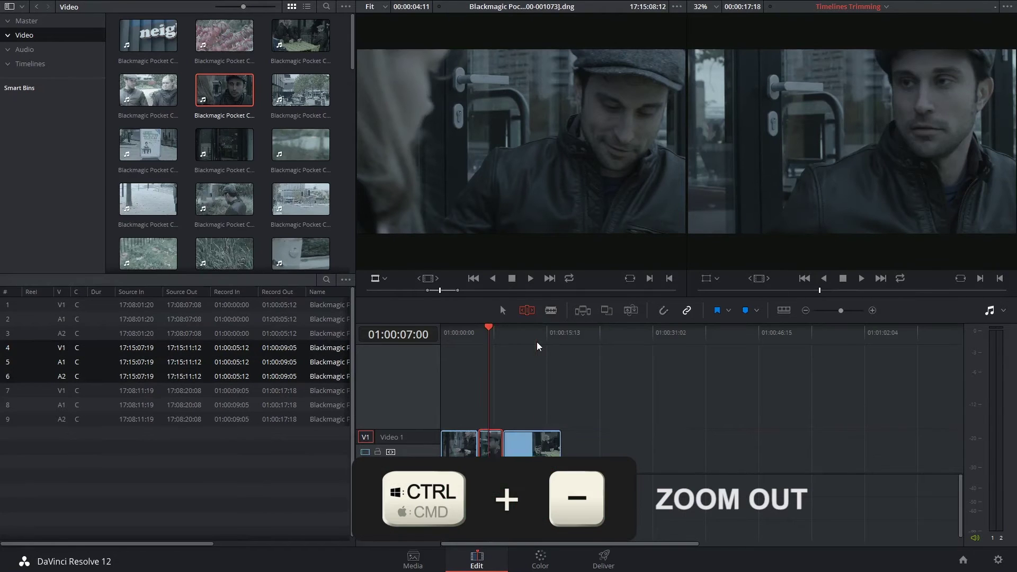
pyautogui.moveTo(491, 448)
pyautogui.mouseDown()
pyautogui.moveTo(564, 451)
pyautogui.moveTo(429, 451)
pyautogui.moveTo(492, 448)
pyautogui.mouseUp()
pyautogui.hotkey('ctrl', '=')
pyautogui.hotkey('ctrl', '=')
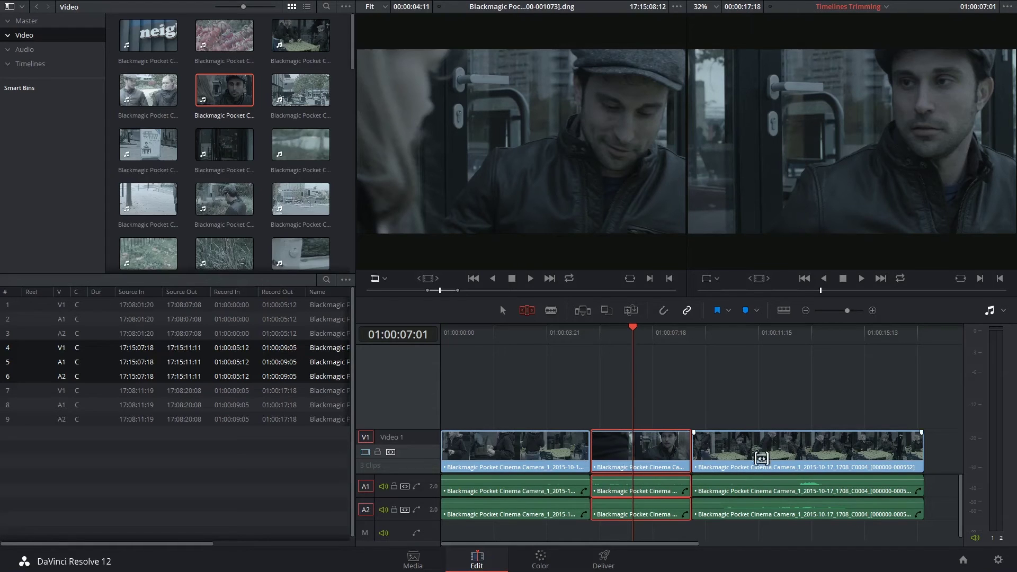
pyautogui.moveTo(659, 457); pyautogui.dragTo(633, 448)
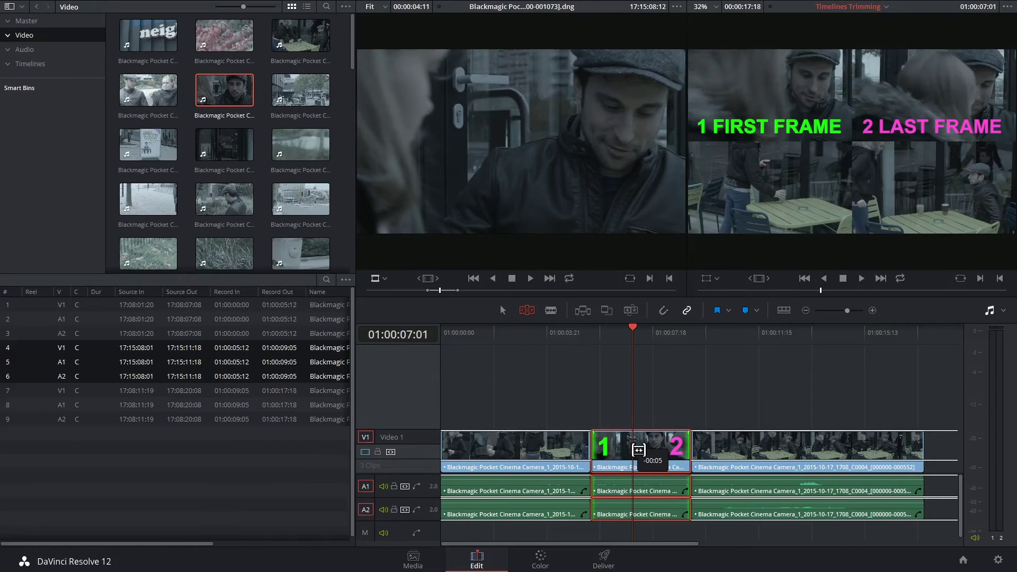
pyautogui.moveTo(639, 449); pyautogui.dragTo(646, 447)
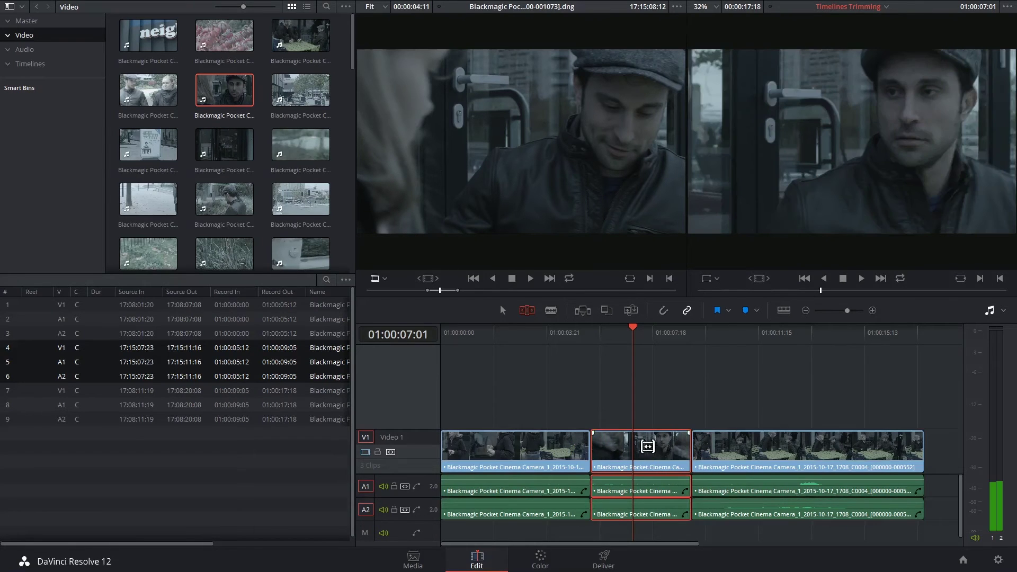
# - Play back the edit and scrub through the middle shot into the third café shot
pyautogui.click(556, 339)
pyautogui.press('space')
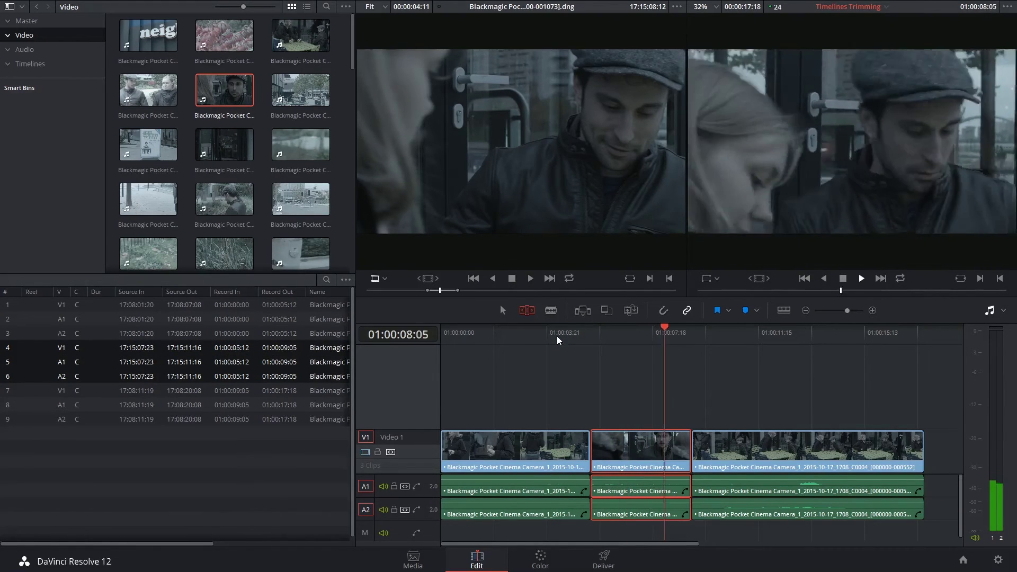
pyautogui.click(684, 339)
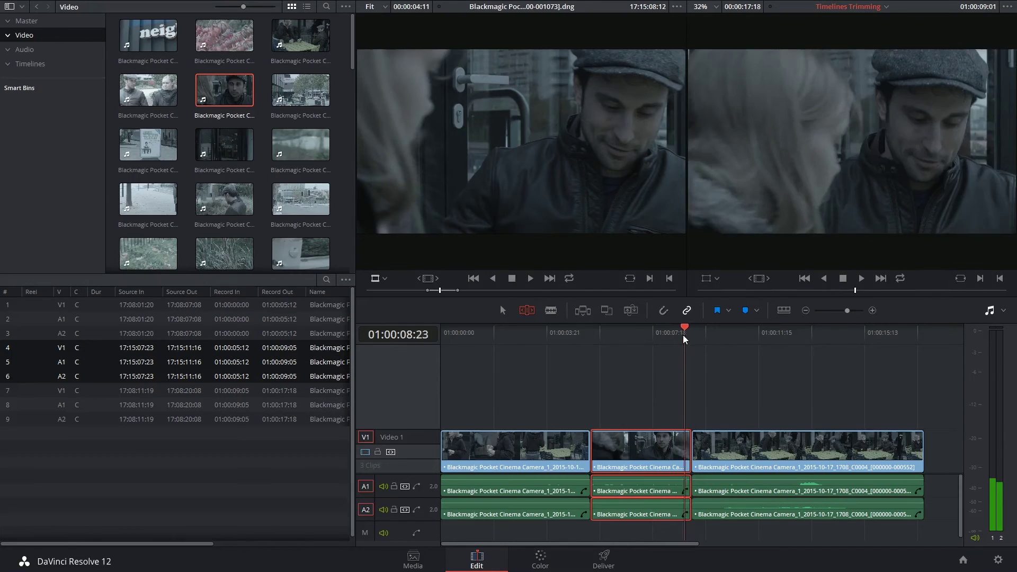
pyautogui.moveTo(684, 340)
pyautogui.mouseDown()
pyautogui.moveTo(646, 350)
pyautogui.moveTo(683, 348)
pyautogui.mouseUp()
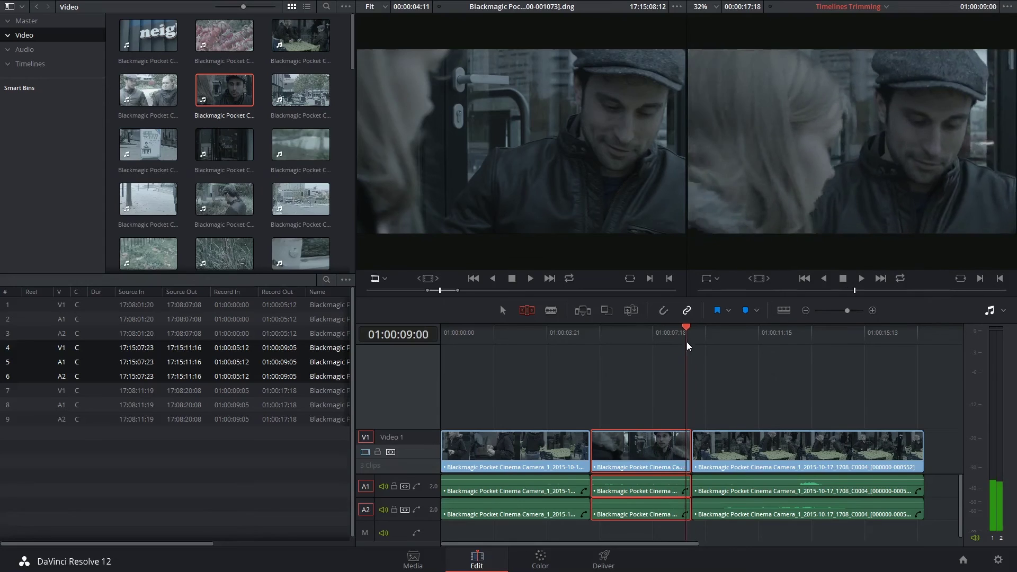
pyautogui.moveTo(687, 341); pyautogui.dragTo(695, 340)
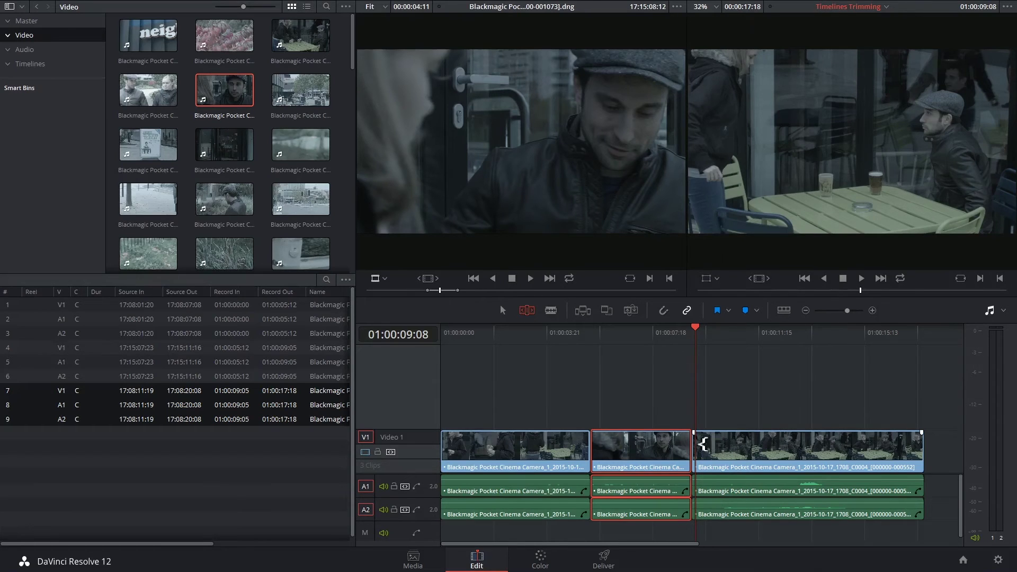
# - Trim the third shot's head and move the 2/3 cut to 01:00:07:18, ending the timeline at 01:00:09:12
pyautogui.moveTo(702, 444); pyautogui.dragTo(836, 433)
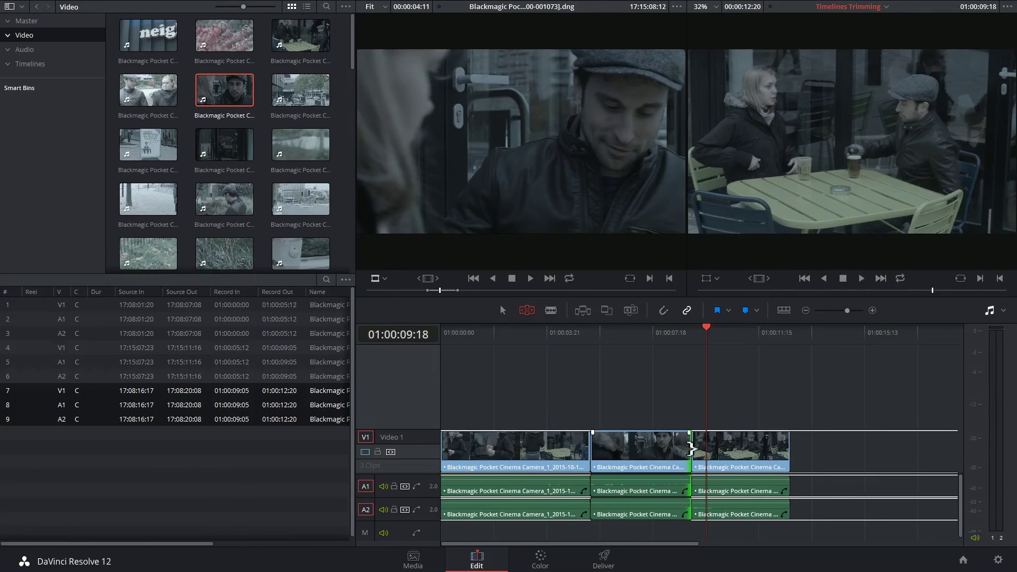
pyautogui.moveTo(691, 450); pyautogui.dragTo(653, 450)
pyautogui.press(',')
pyautogui.press(',')
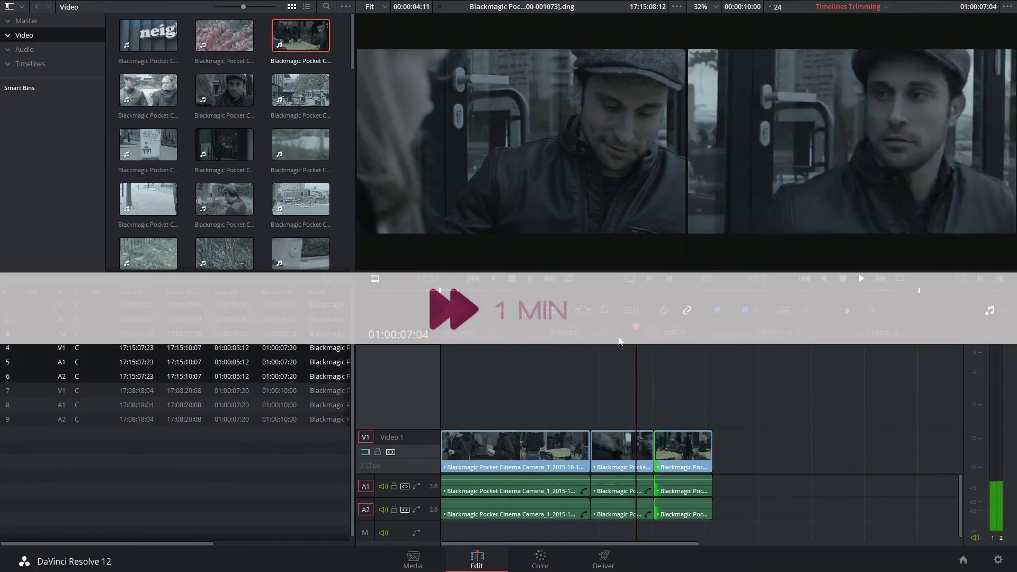
pyautogui.press('/')
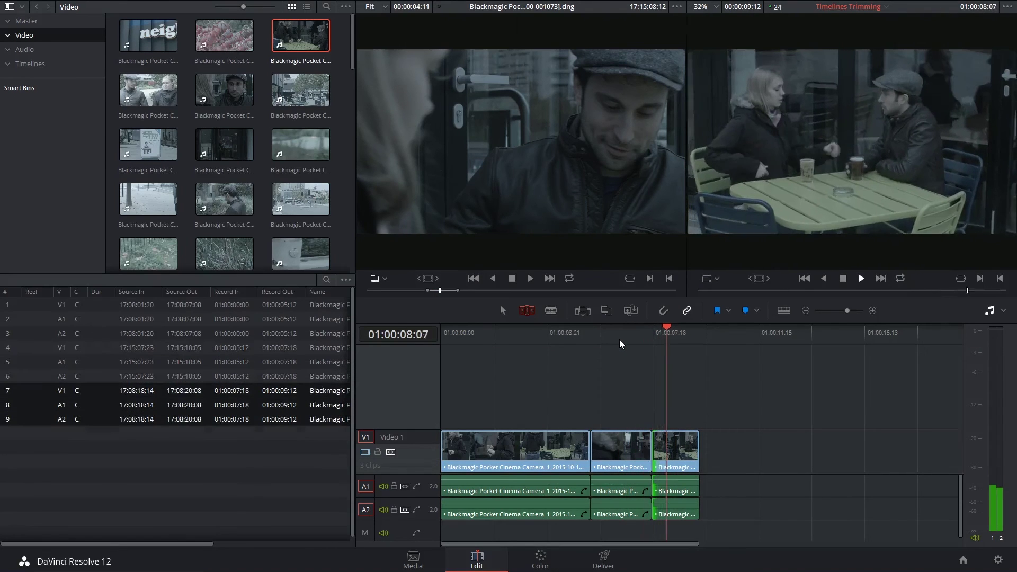
pyautogui.click(633, 338)
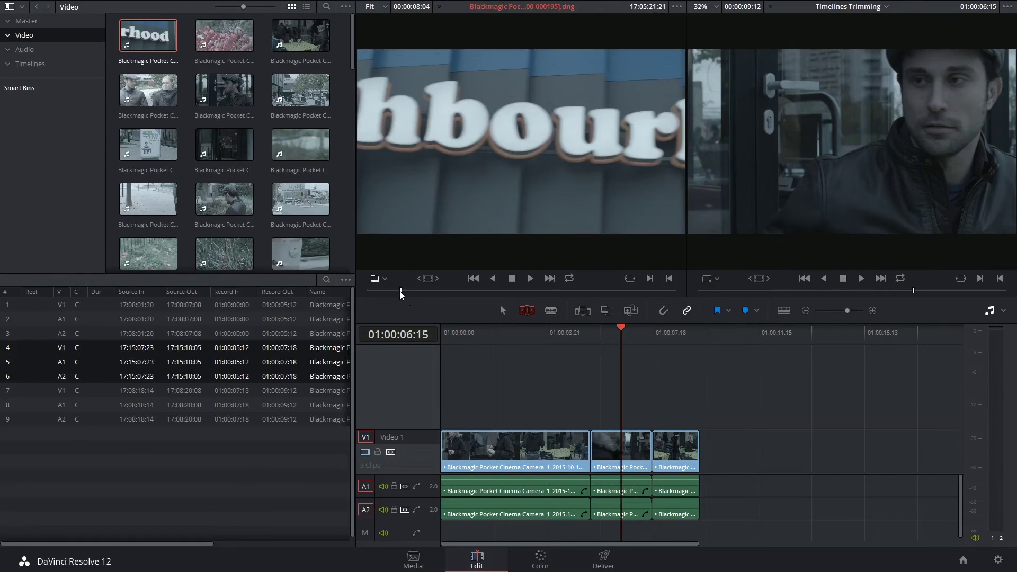
# - Mark In and Out points on the Neighbourhood pub sign clip
pyautogui.moveTo(399, 291); pyautogui.dragTo(492, 298)
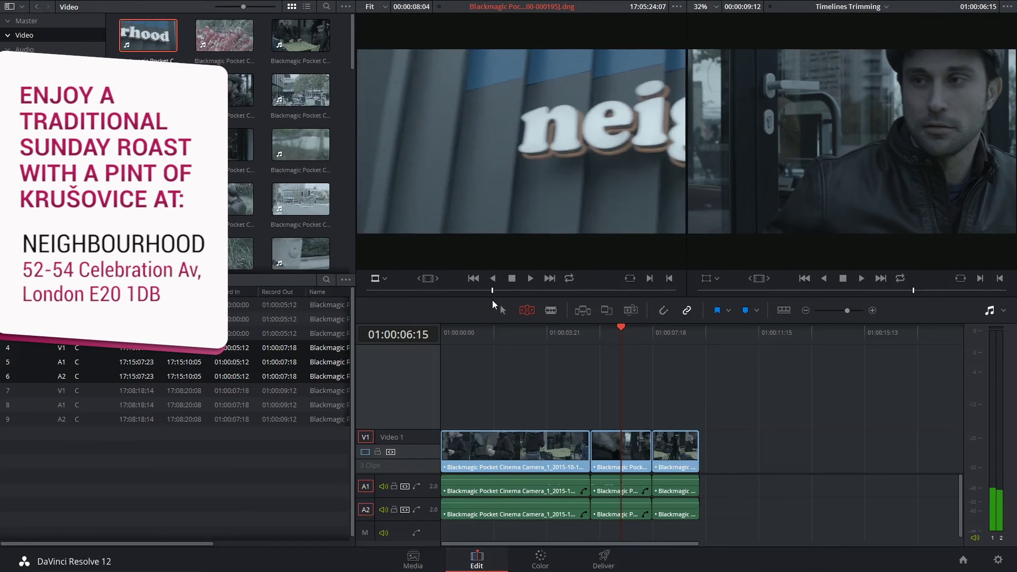
pyautogui.press('i')
pyautogui.click(619, 297)
pyautogui.moveTo(619, 302); pyautogui.dragTo(622, 303)
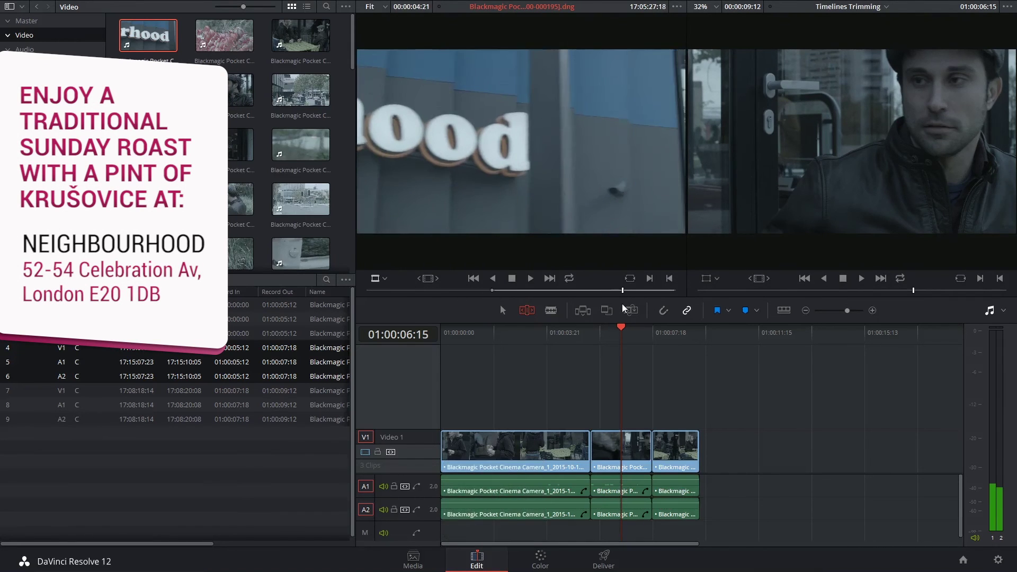
pyautogui.press('o')
# - Insert the marked sign shot at the timeline start, running to 01:00:03:12
pyautogui.moveTo(514, 227); pyautogui.dragTo(440, 474)
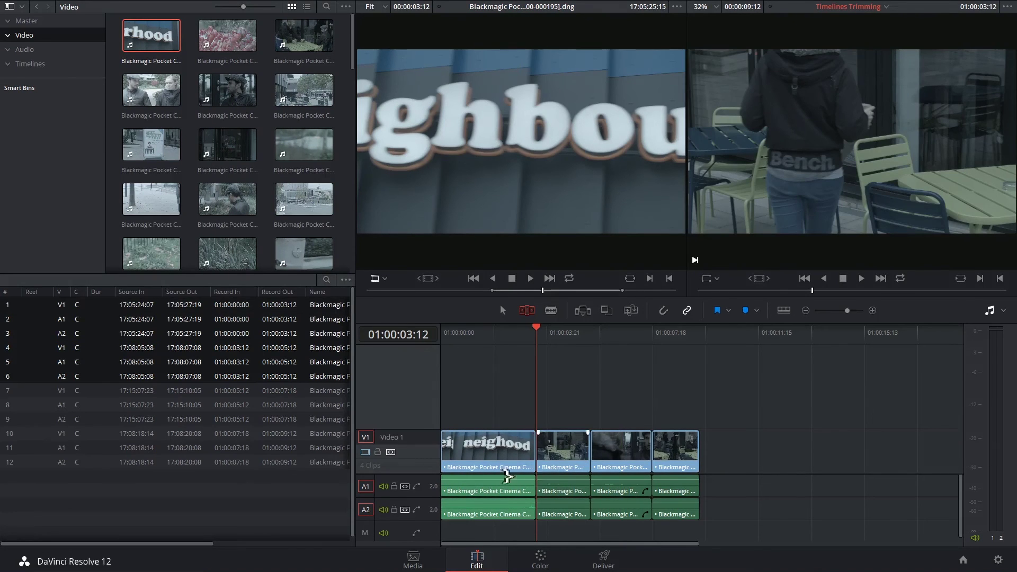
pyautogui.hotkey('ctrl', 'z')
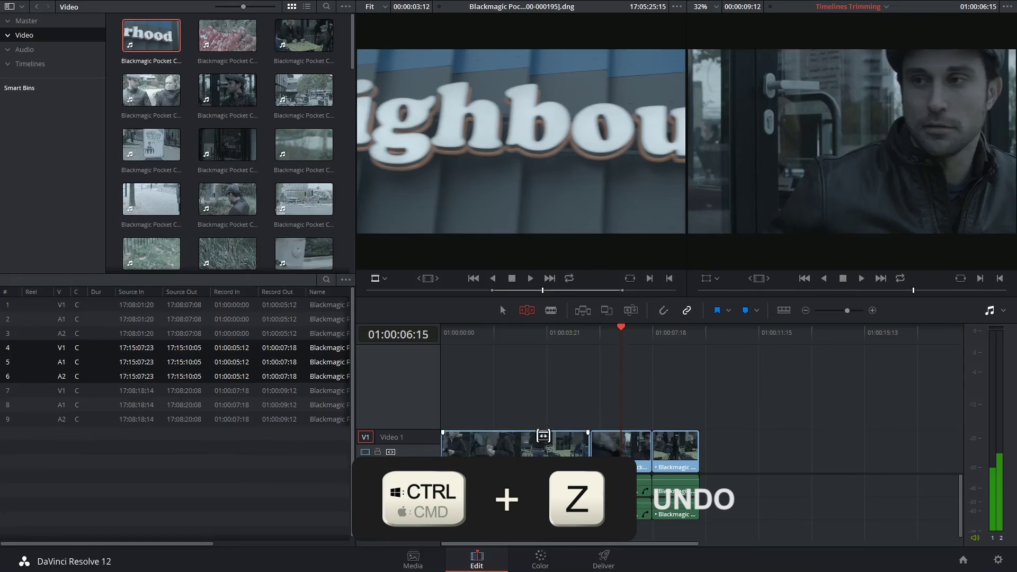
pyautogui.press('Home')
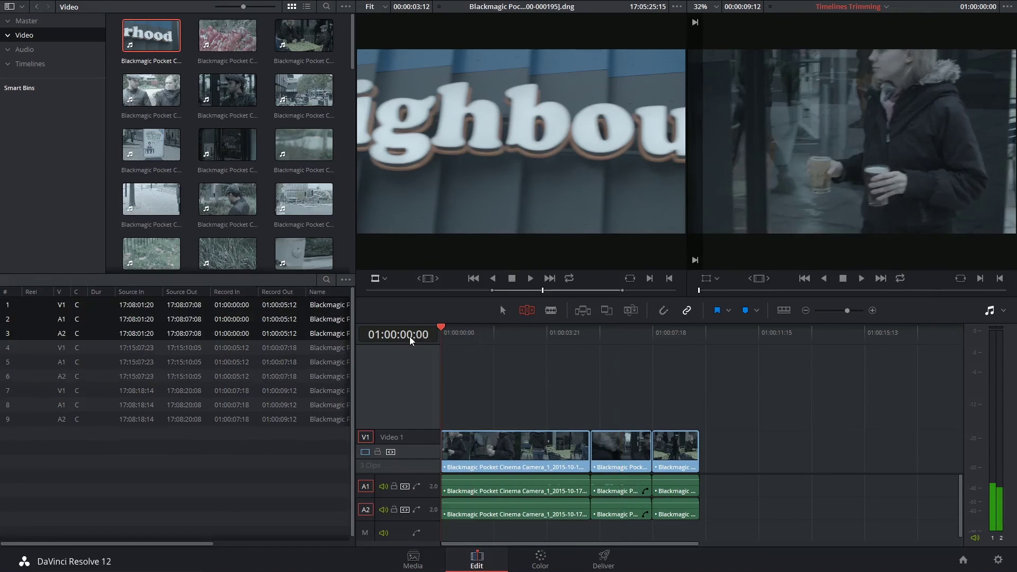
pyautogui.click(585, 313)
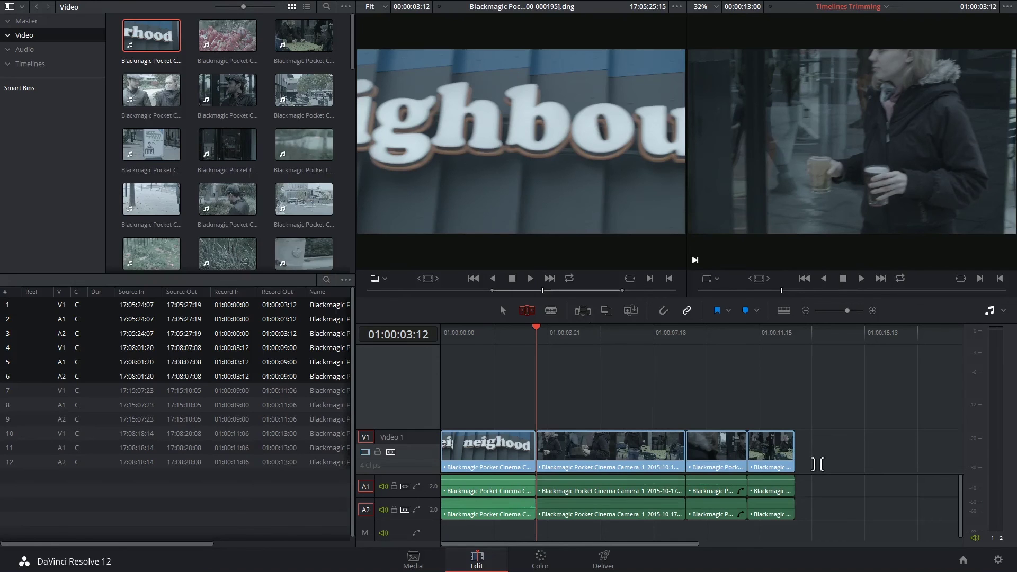
# - Play the edit from the start, try sliding the sign shot later, then undo the slide
pyautogui.moveTo(517, 334); pyautogui.dragTo(435, 339)
pyautogui.press('space')
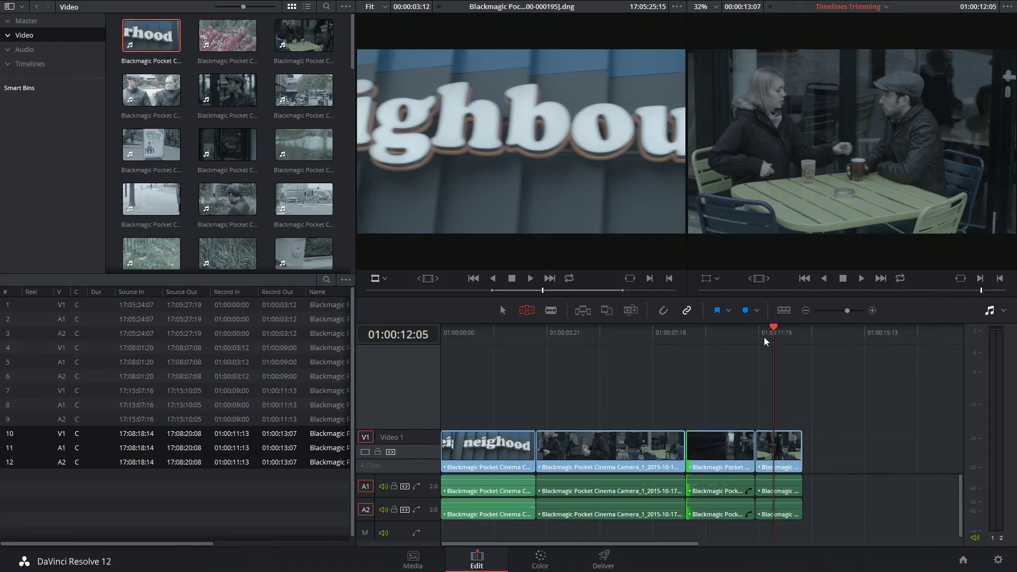
pyautogui.moveTo(763, 336); pyautogui.dragTo(495, 339)
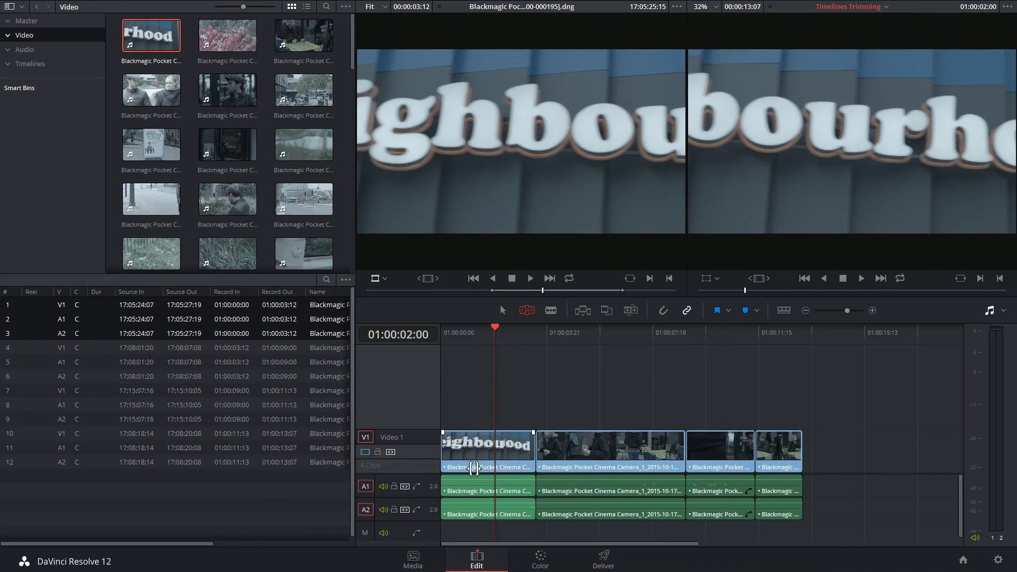
pyautogui.moveTo(472, 468); pyautogui.dragTo(590, 479)
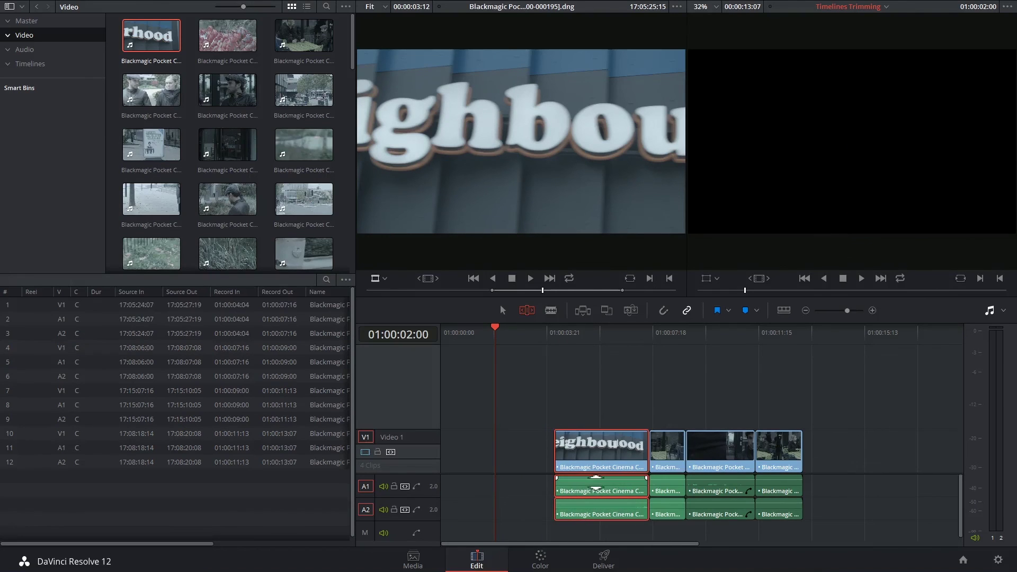
pyautogui.hotkey('ctrl', 'z')
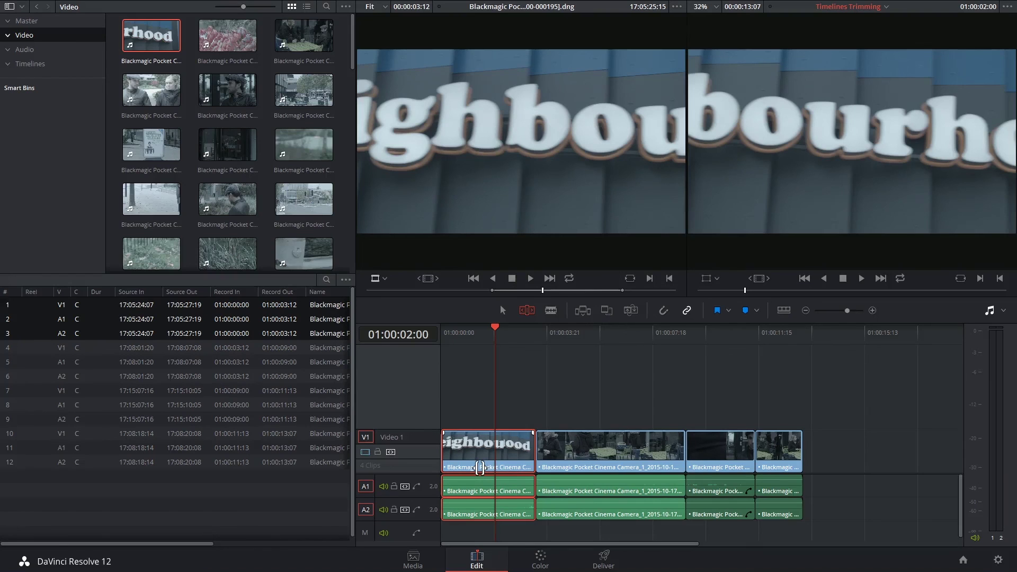